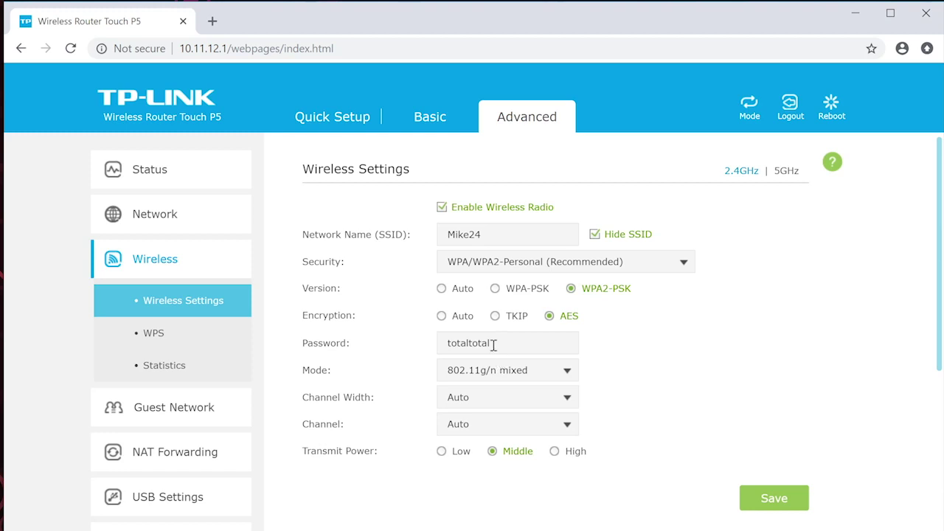
# - Show the router's wireless settings for the 5GHz band
pyautogui.click(788, 178)
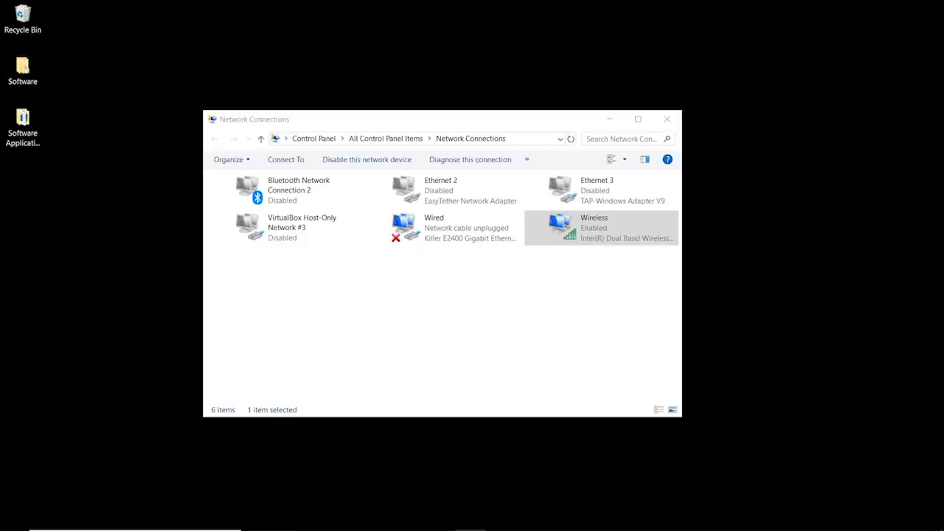
# - Switch to Windows Network Connections and examine the actions available for the Wireless adapter, including disabling it
pyautogui.click(614, 228)
pyautogui.rightClick(607, 225)
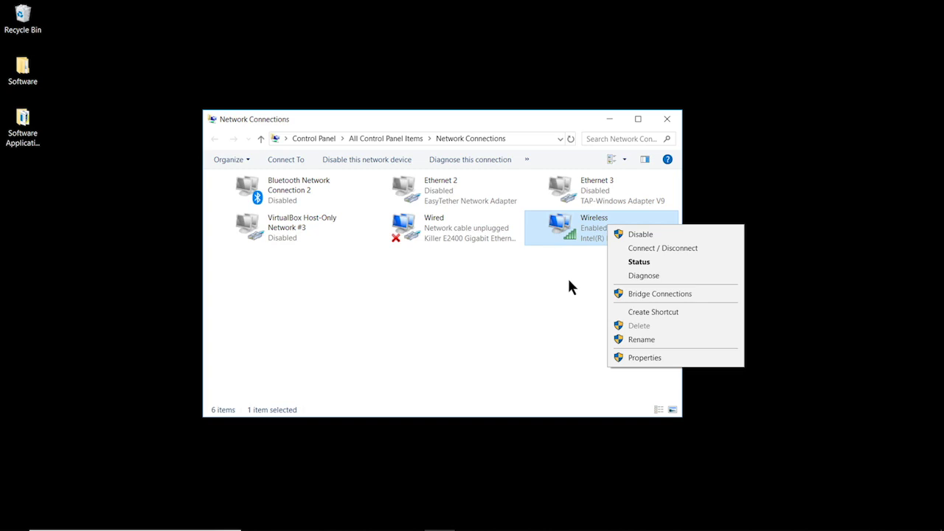
pyautogui.click(568, 286)
pyautogui.rightClick(596, 233)
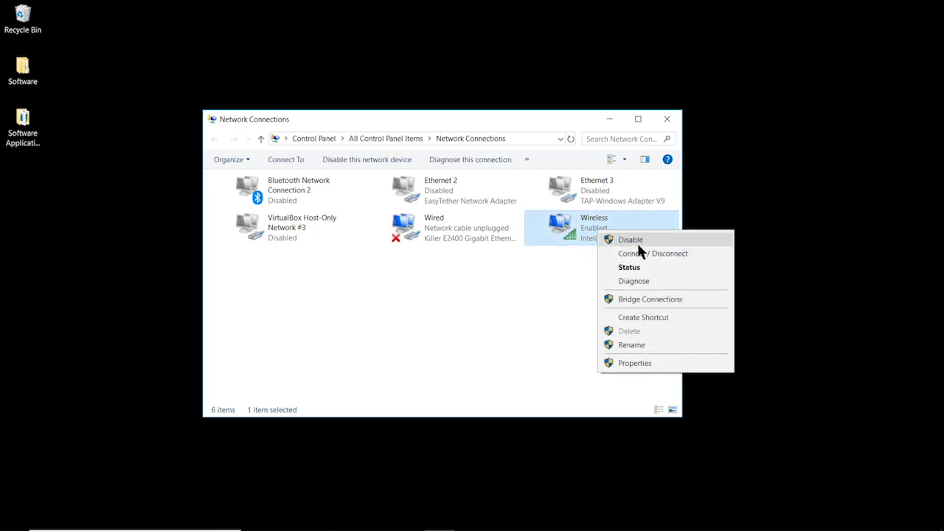
pyautogui.click(526, 329)
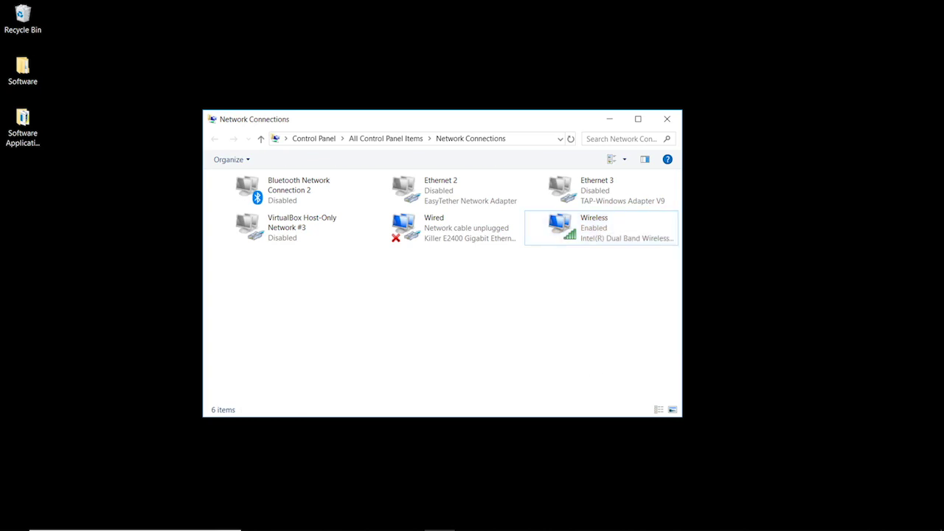
# - Turn the computer's wireless communication off and back on
pyautogui.moveTo(819, 525)
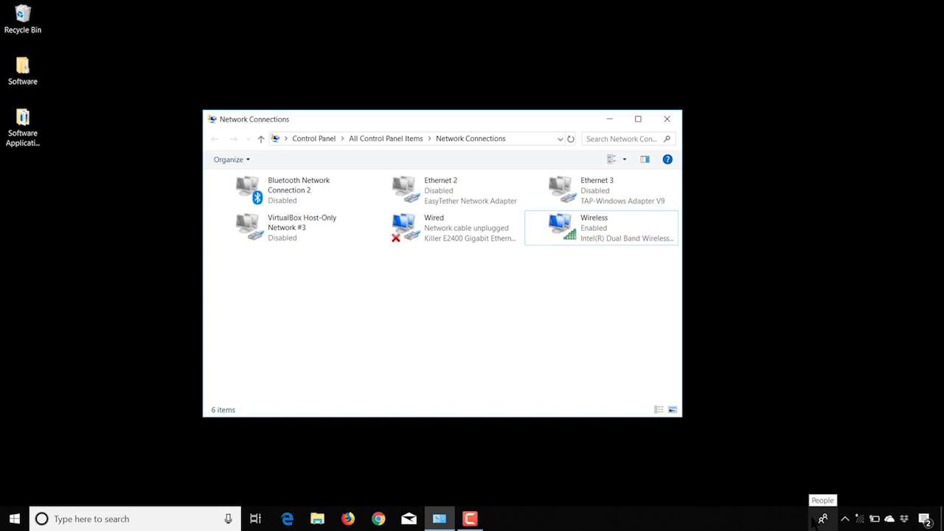
pyautogui.press('XF86RFKill')
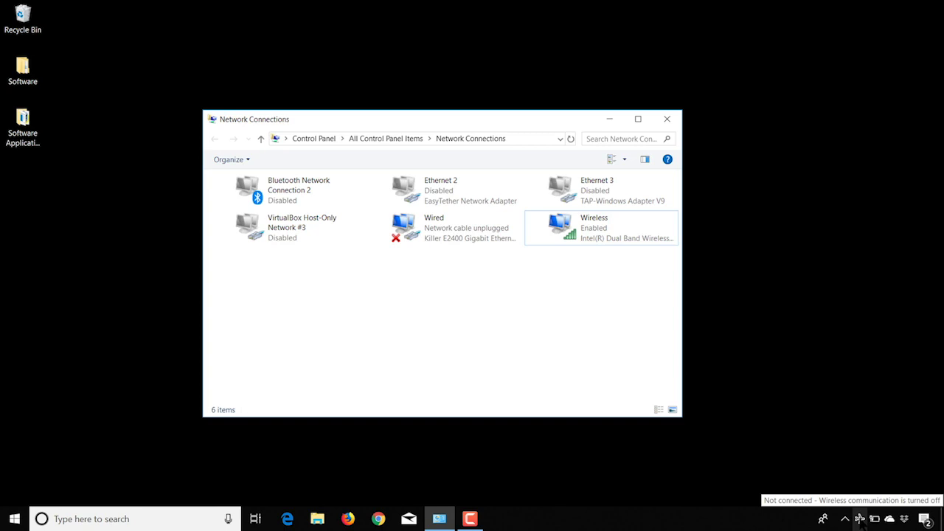
pyautogui.press('XF86RFKill')
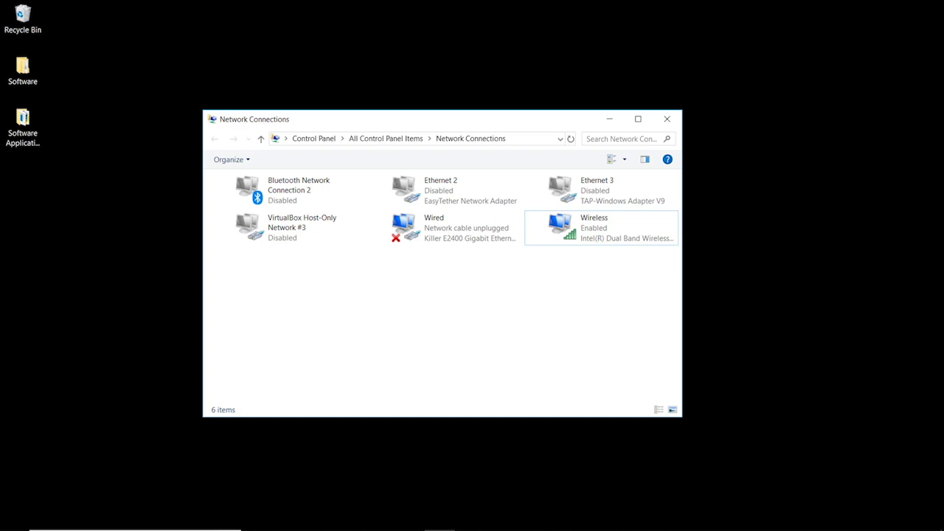
# - Start connecting to the Mike50 network from the available Wi-Fi networks, with automatic connection enabled
pyautogui.moveTo(859, 518)
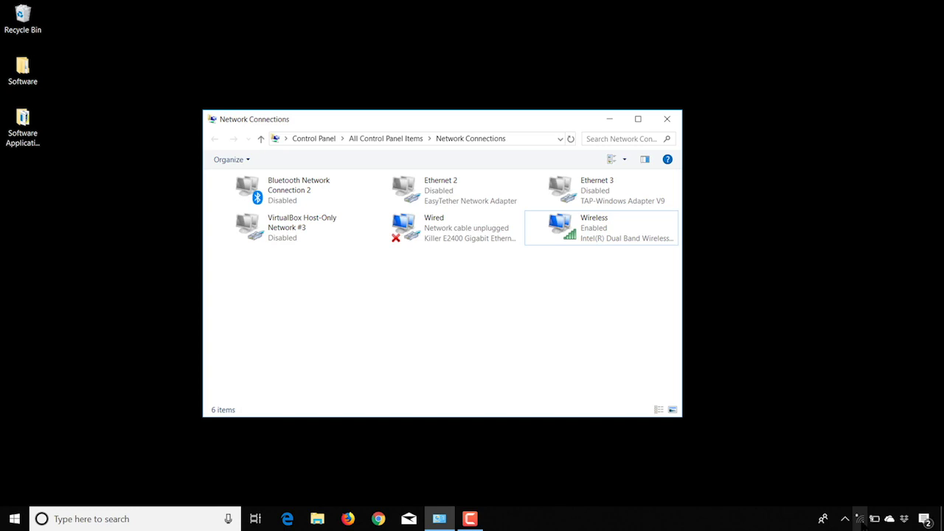
pyautogui.click(859, 519)
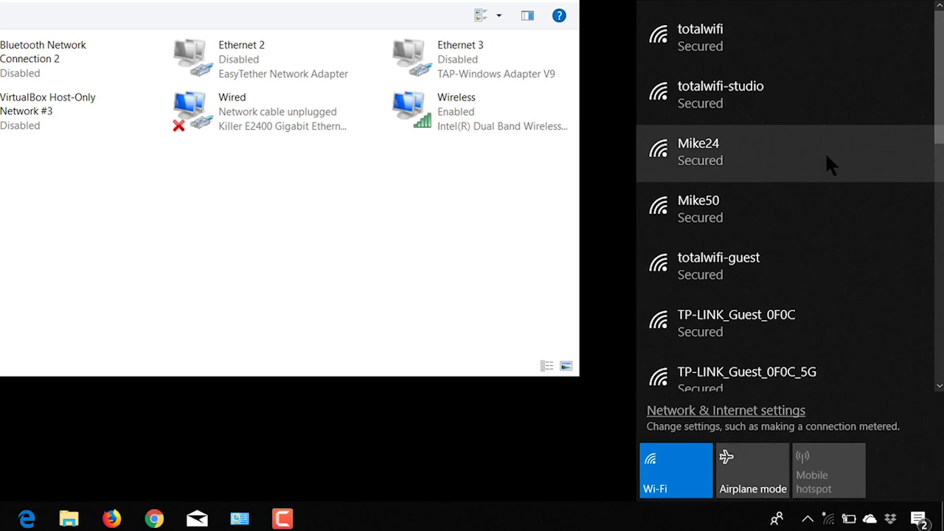
pyautogui.click(821, 205)
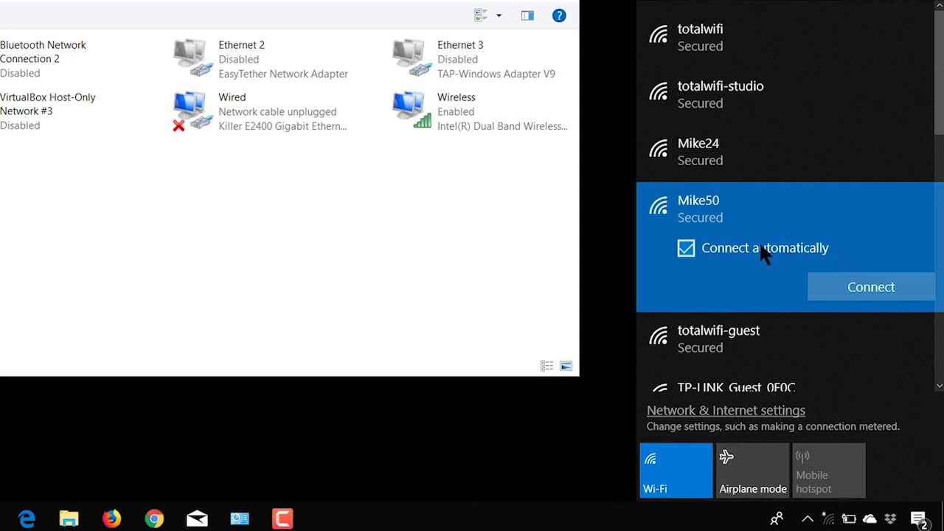
pyautogui.click(861, 287)
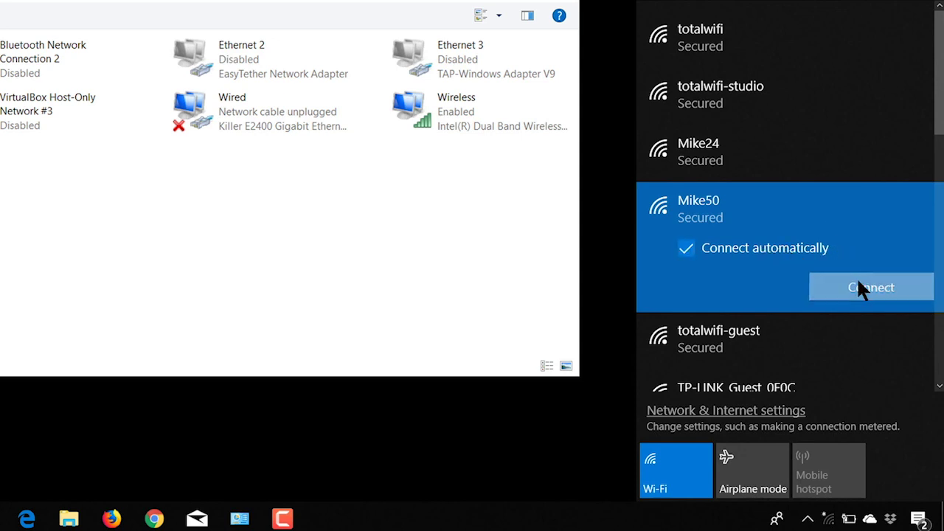
pyautogui.write('********')
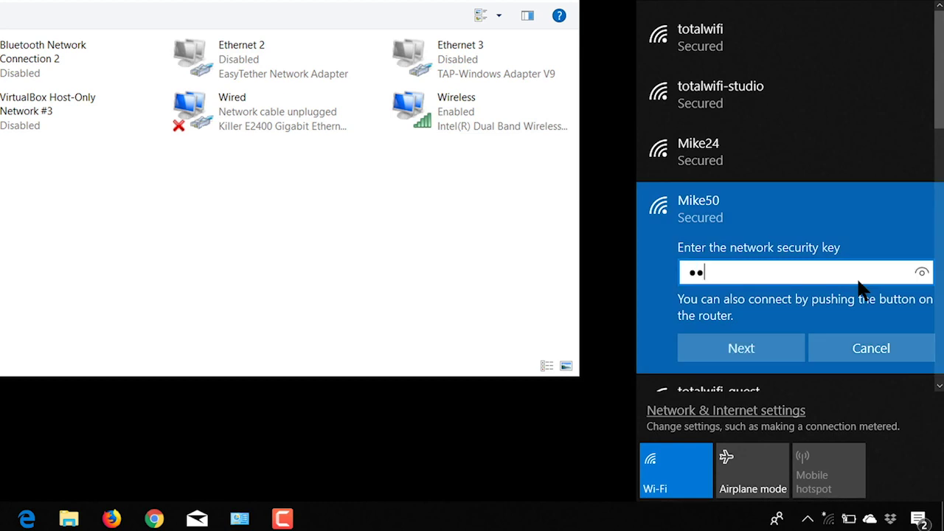
pyautogui.write('****')
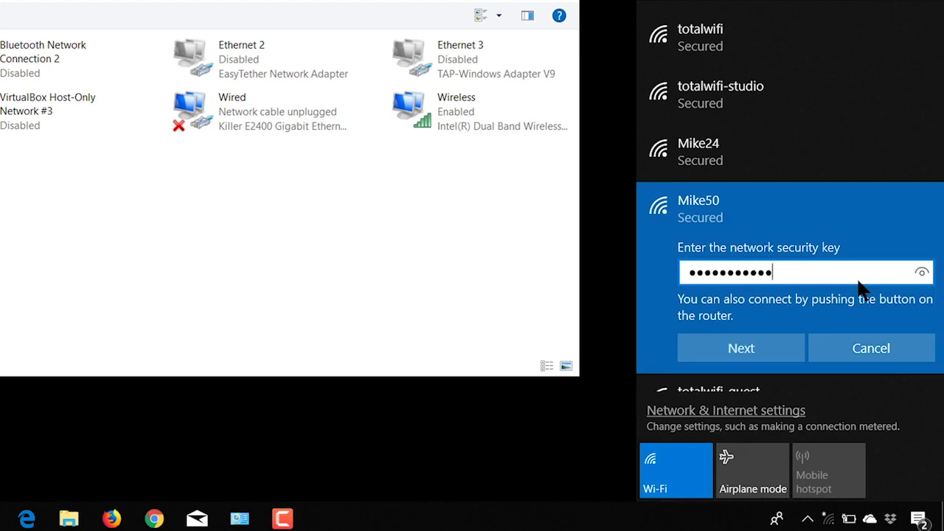
pyautogui.press('BackSpace')
pyautogui.press('BackSpace')
pyautogui.press('BackSpace')
pyautogui.press('BackSpace')
pyautogui.press('BackSpace')
pyautogui.press('BackSpace')
pyautogui.press('BackSpace')
pyautogui.press('BackSpace')
pyautogui.press('BackSpace')
pyautogui.press('BackSpace')
pyautogui.press('BackSpace')
pyautogui.press('BackSpace')
# - Enter the network security key for Mike50, check it unmasked, and join the network
pyautogui.write('**********')
pyautogui.click(921, 274)
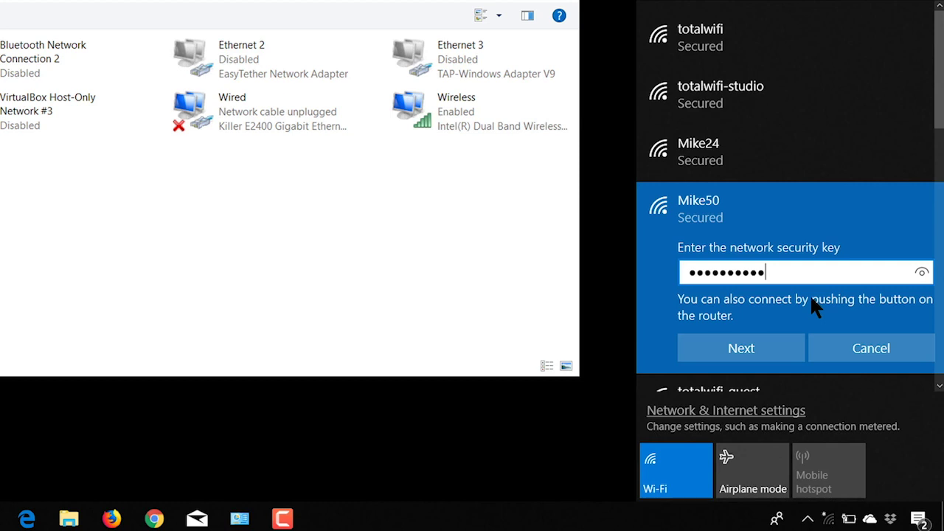
pyautogui.click(741, 349)
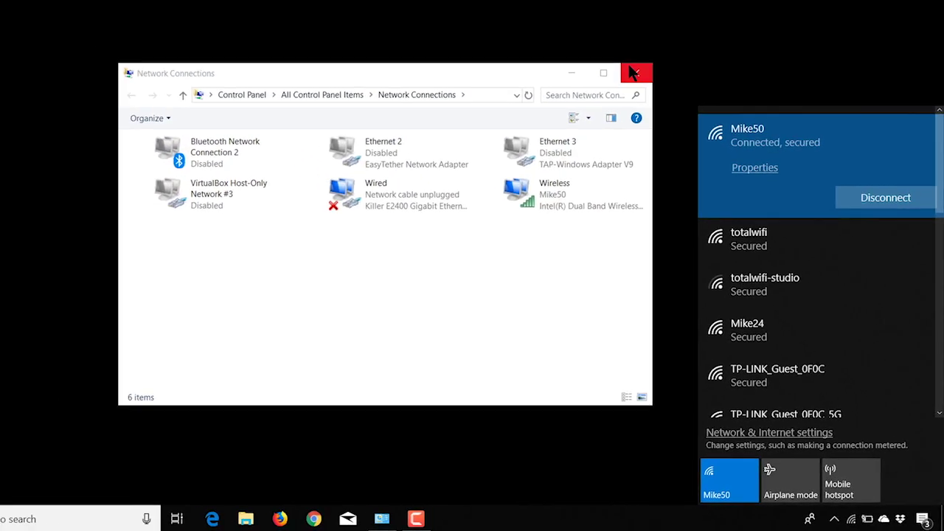
# - Close Network Connections and open the list of known Wi-Fi networks in Windows Settings
pyautogui.click(632, 72)
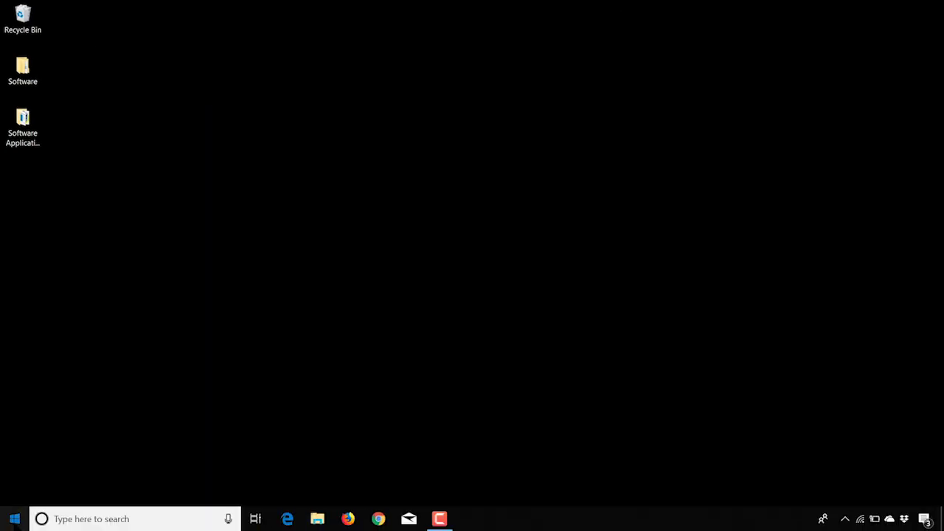
pyautogui.click(14, 519)
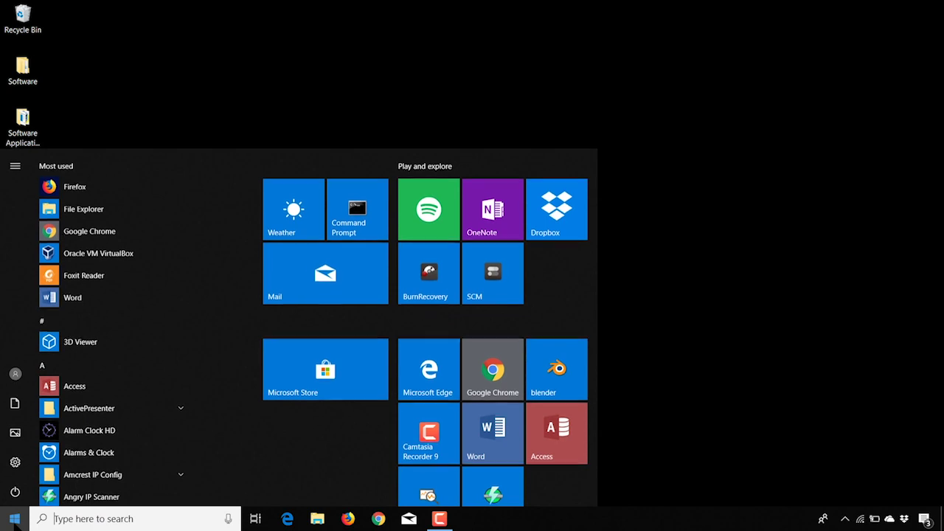
pyautogui.click(14, 463)
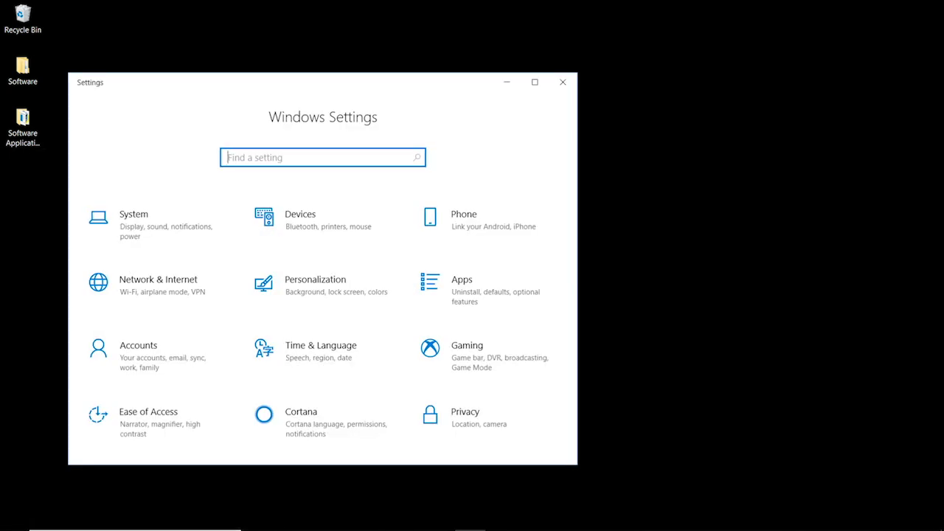
pyautogui.click(148, 286)
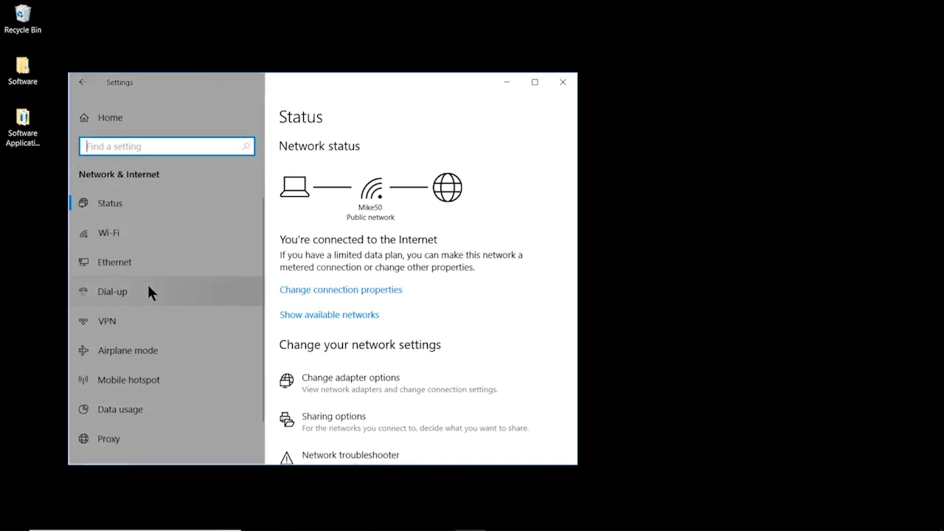
pyautogui.click(127, 232)
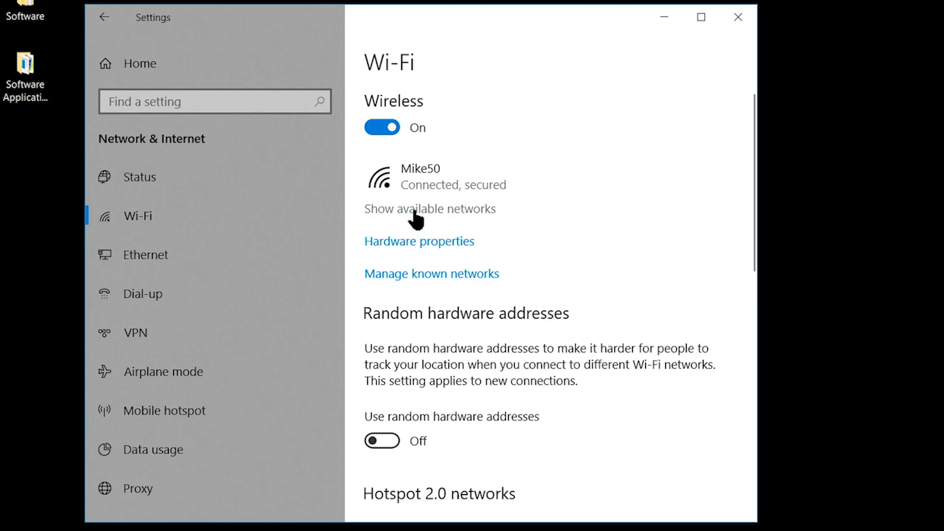
pyautogui.click(424, 279)
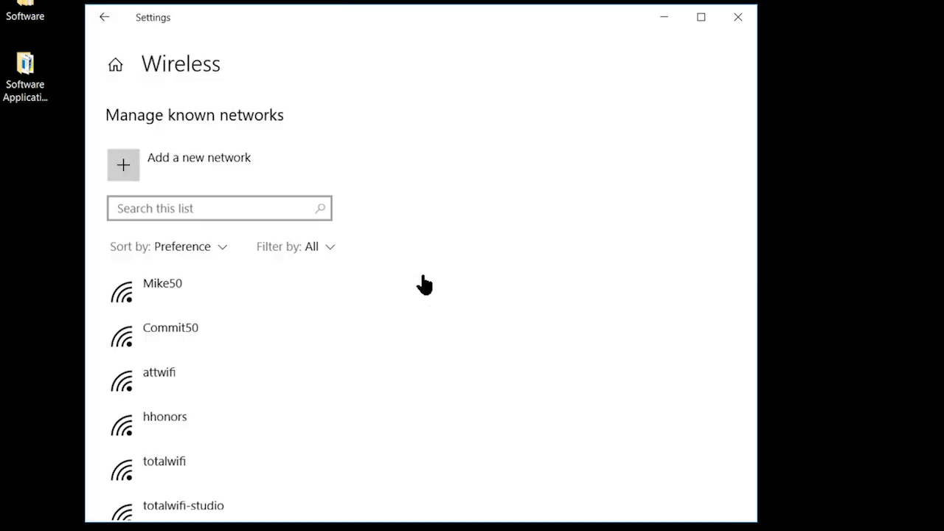